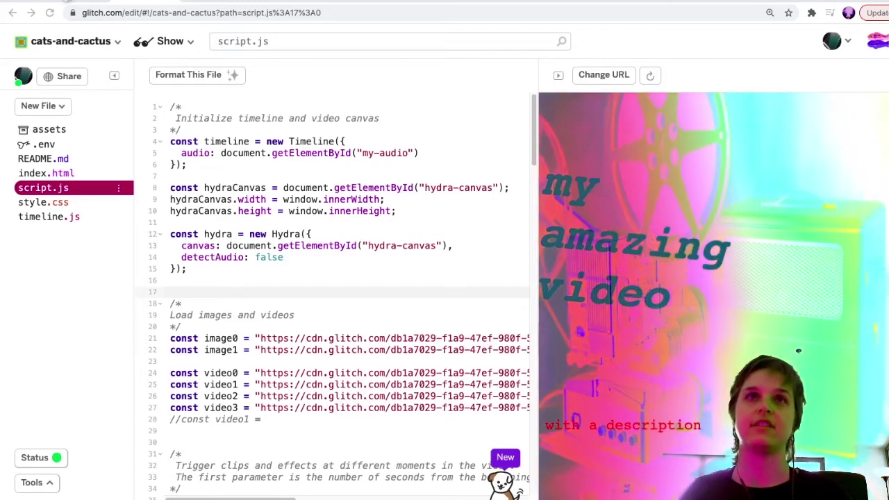
Step: Open the project's assets folder to view the uploaded projector, pattern and cactus images
left_click(66, 130)
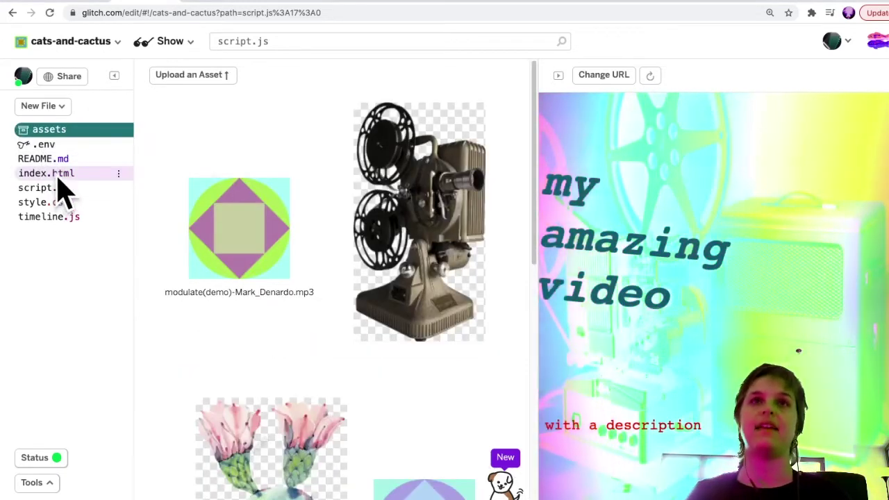
Step: Open index.html and review the audio element, hydra canvas and overlay text markup
left_click(58, 175)
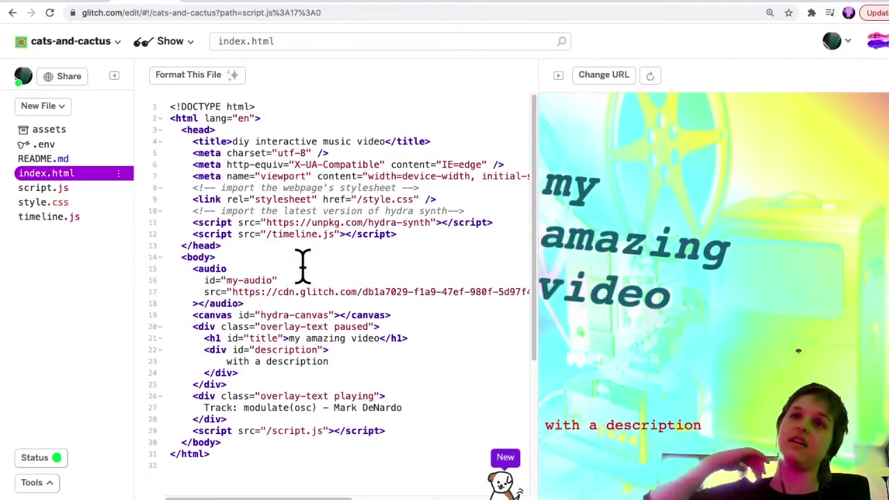
left_click(192, 278)
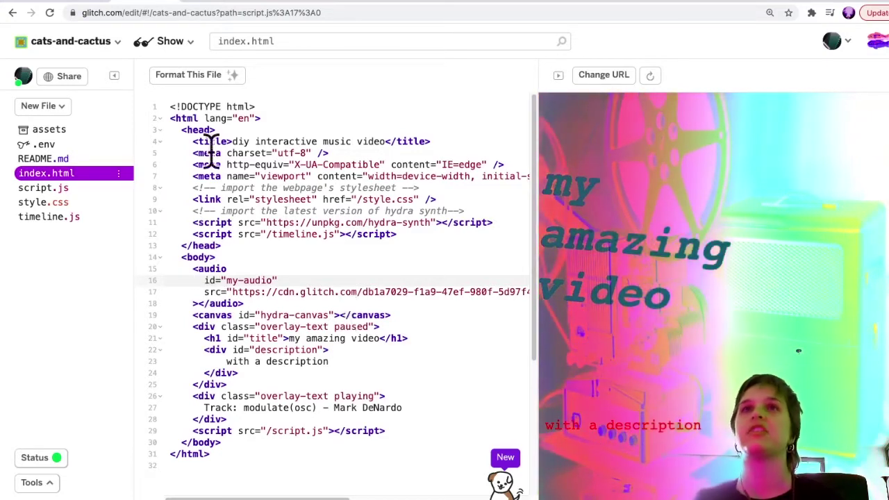
left_click(166, 108)
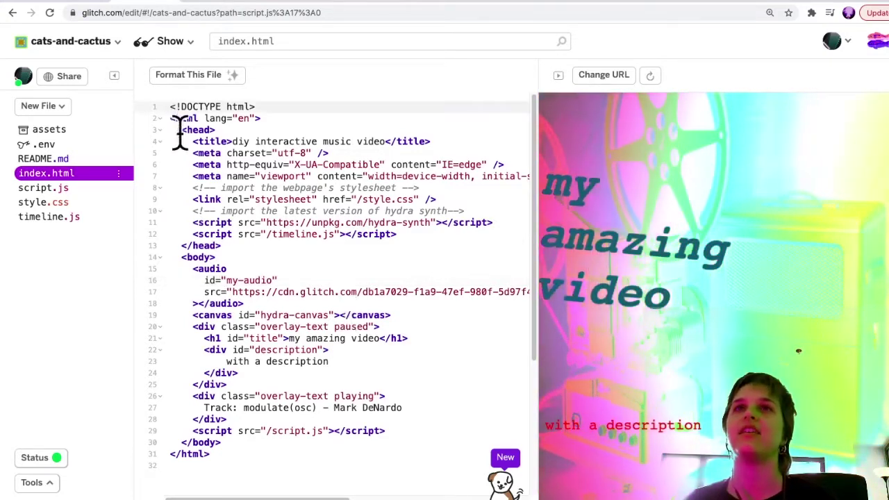
left_click_drag(186, 153, 284, 452)
left_click(306, 443)
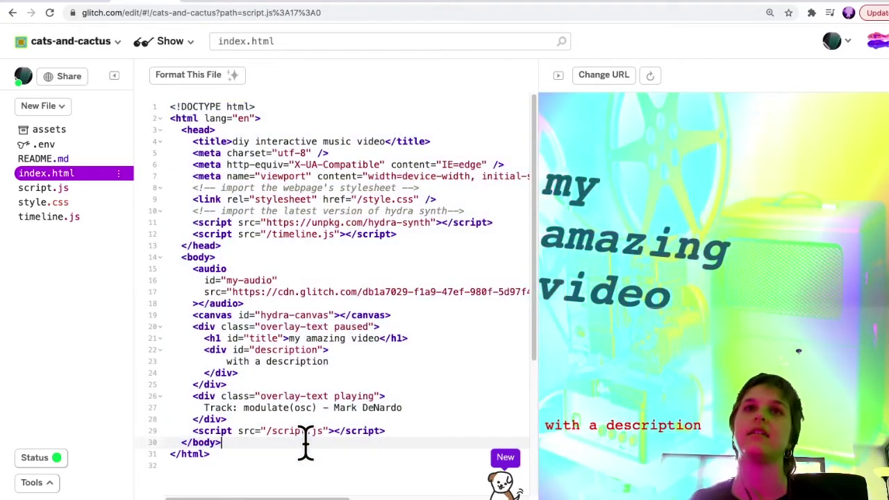
Step: Open script.js to view the timeline, Hydra setup and image/video loading code
left_click(59, 187)
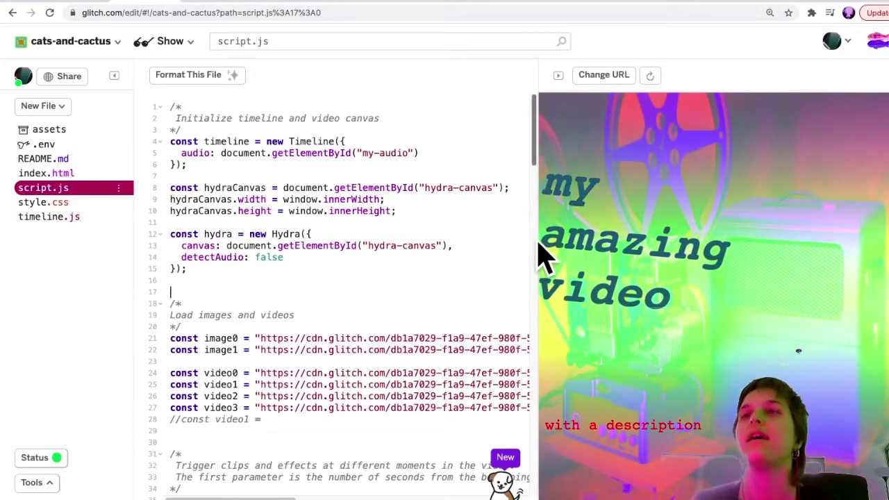
Step: Find the cactus watercolor PNG in the assets gallery and open its details with the CDN link
left_click(51, 131)
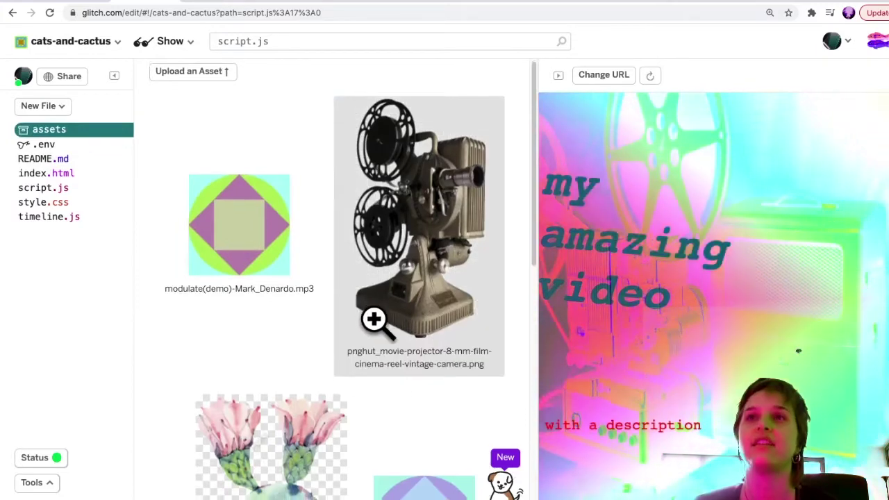
scroll(374, 319, "down", 1)
scroll(374, 320, "up", 1)
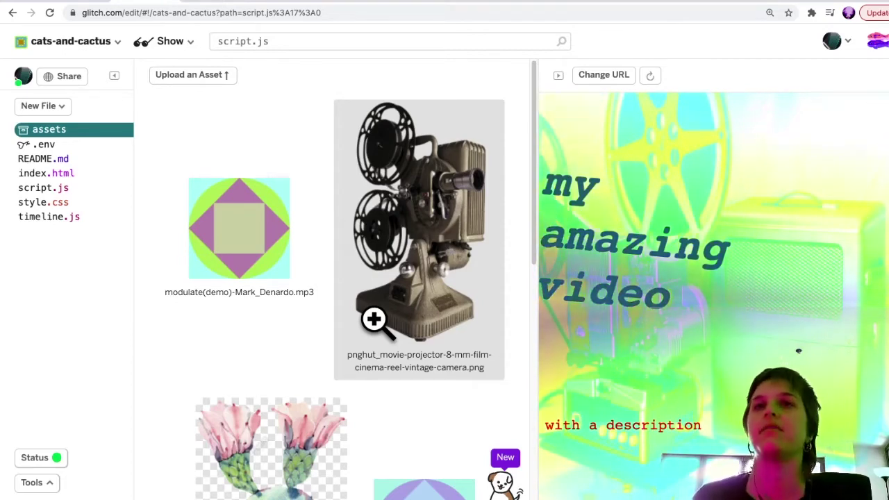
scroll(373, 319, "down", 5)
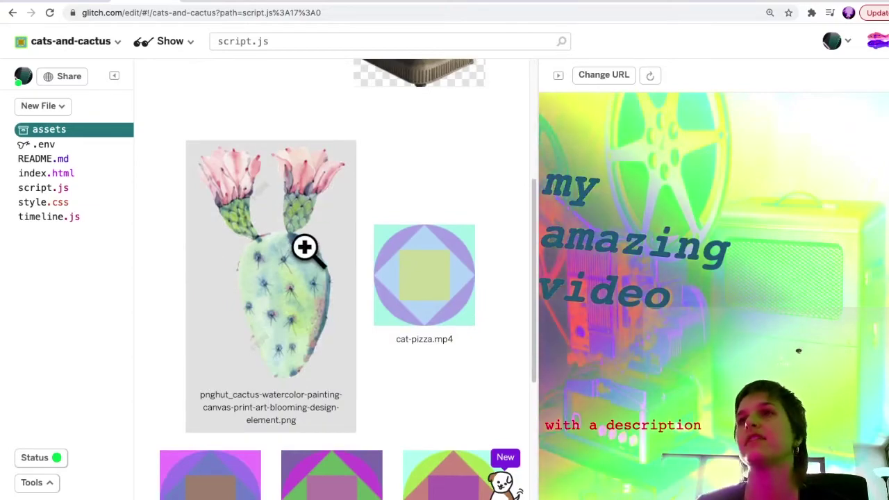
scroll(229, 269, "up", 2)
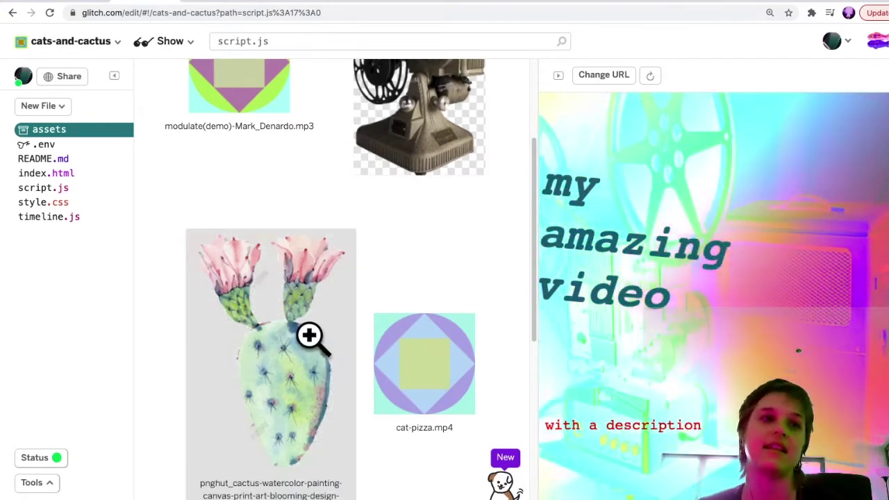
scroll(309, 337, "down", 2)
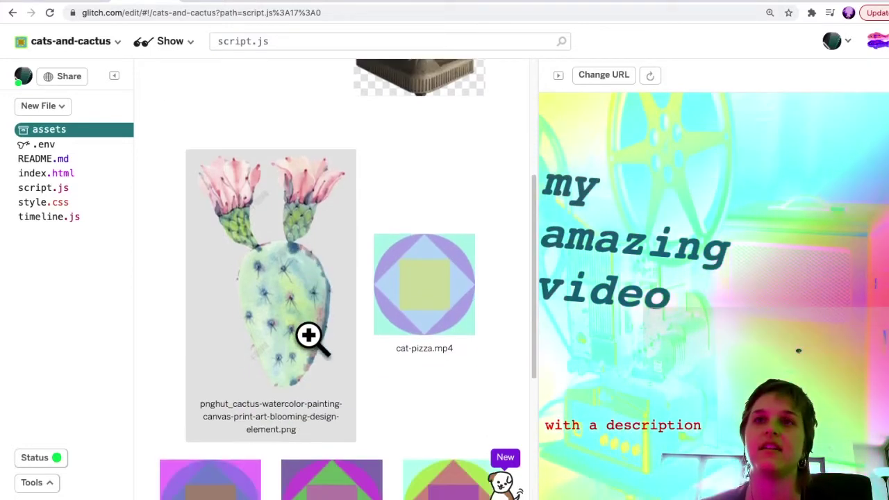
left_click(253, 247)
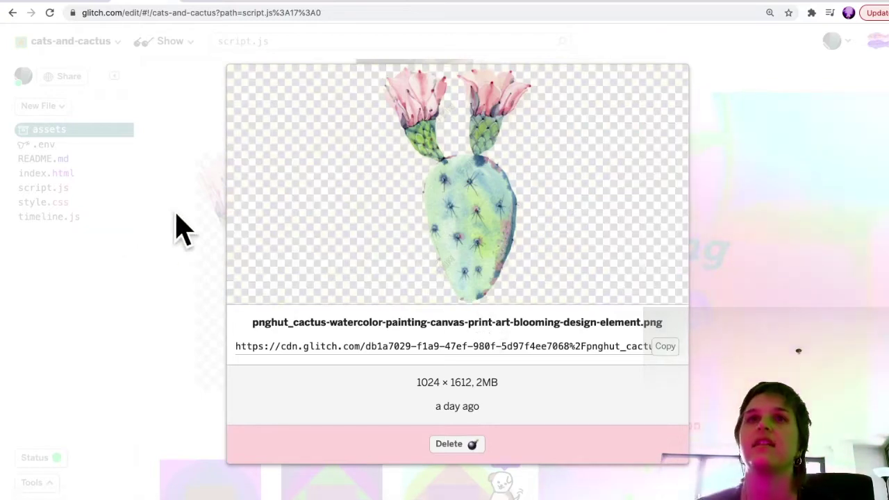
Step: Close the cactus details, return to script.js and widen the code area by shrinking the preview
left_click(177, 229)
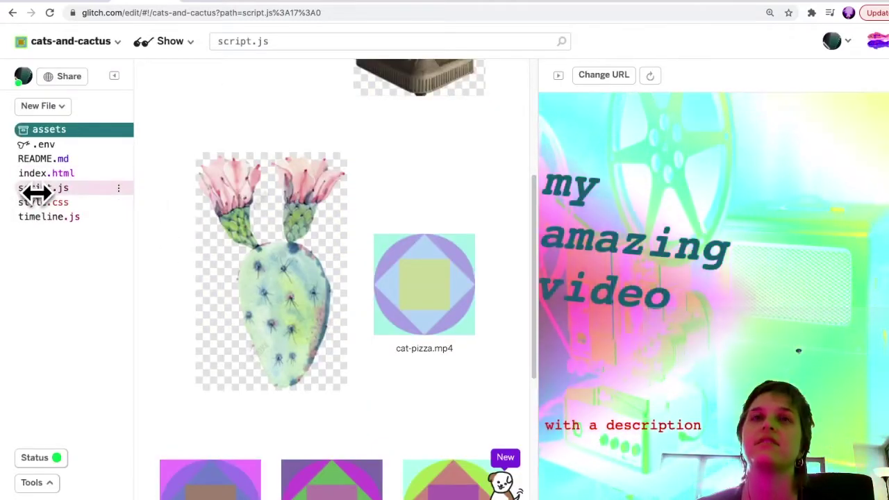
left_click(37, 191)
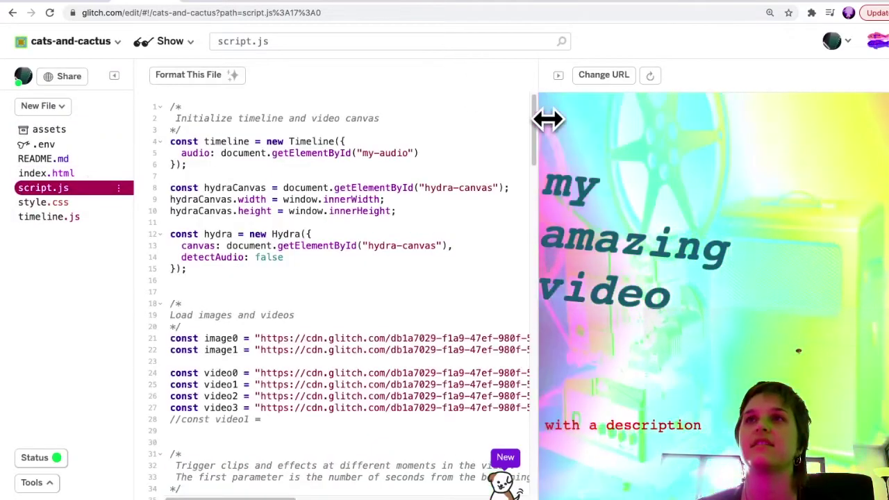
left_click(238, 210)
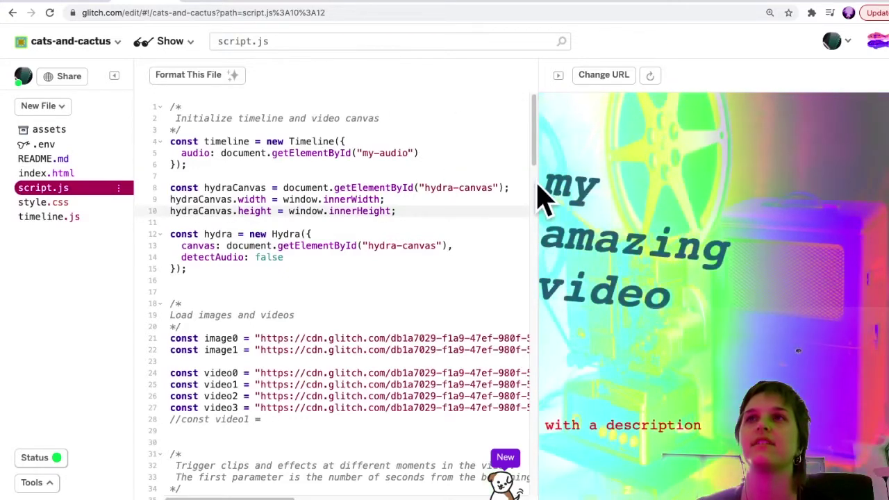
mouse_move(546, 183)
left_mouse_down()
mouse_move(635, 182)
mouse_move(648, 191)
mouse_move(632, 180)
left_mouse_up()
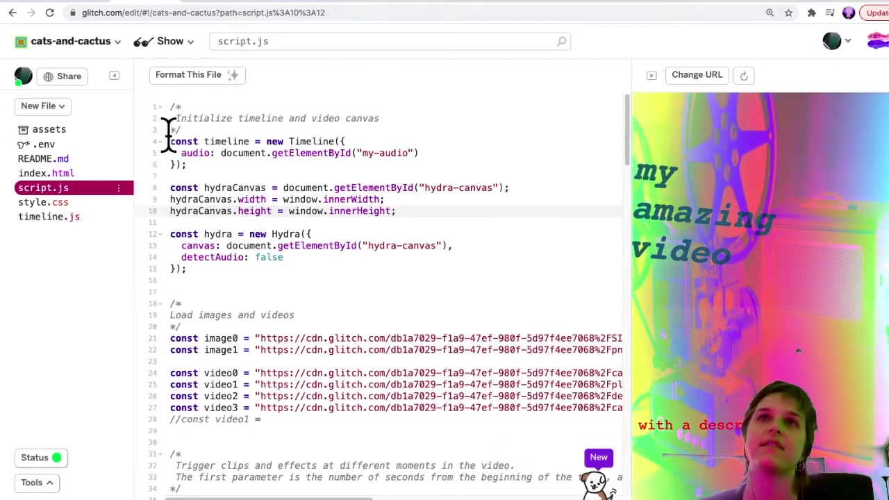
Step: Scroll to and inspect the image0 and image1 declarations in script.js
left_click_drag(169, 141, 208, 265)
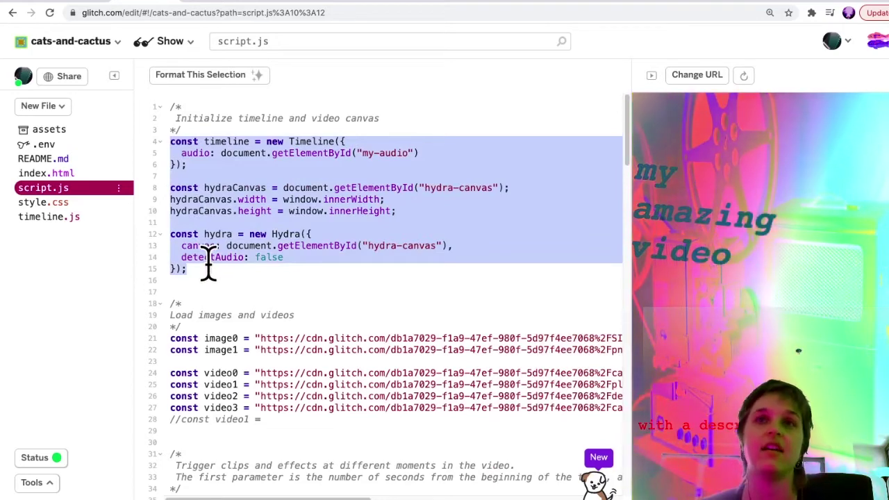
left_click(219, 277)
scroll(218, 277, "down", 1)
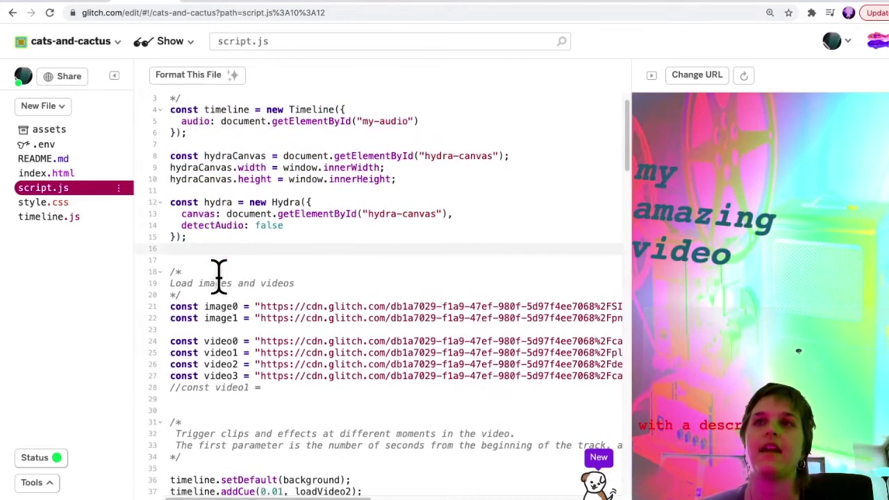
left_click_drag(168, 307, 380, 317)
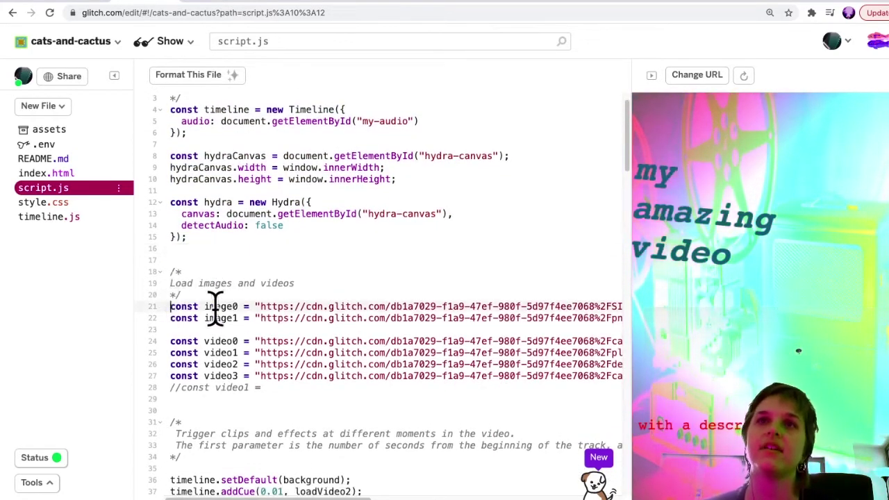
left_click(332, 307)
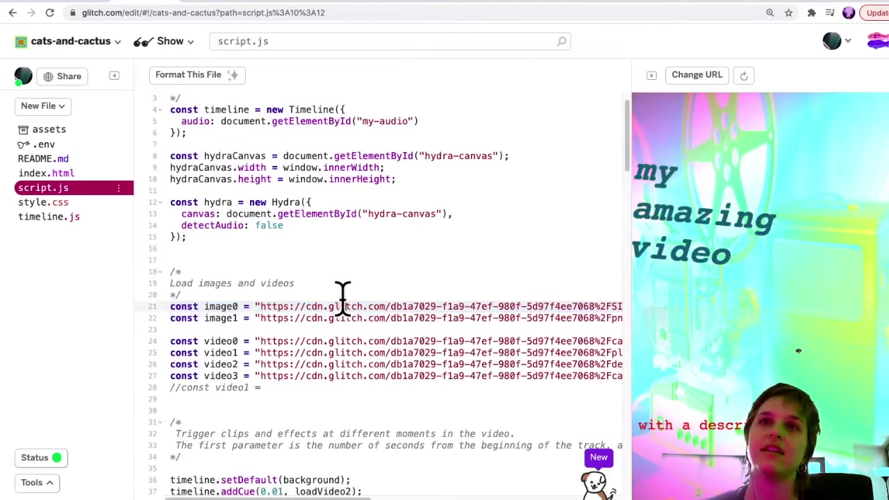
left_click(196, 295)
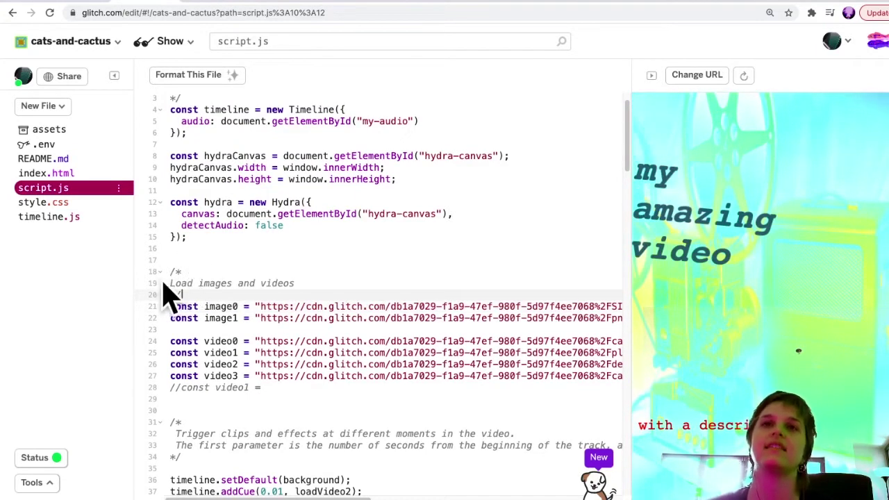
Step: Delete the beginning of the projector-photo URL assigned to image0 on line 21
left_click_drag(164, 285, 162, 275)
left_click(224, 250)
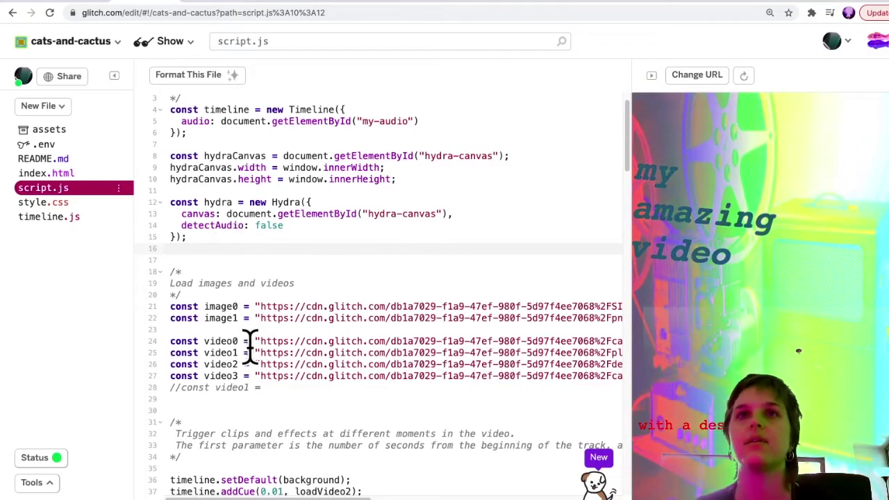
scroll(258, 301, "down", 1)
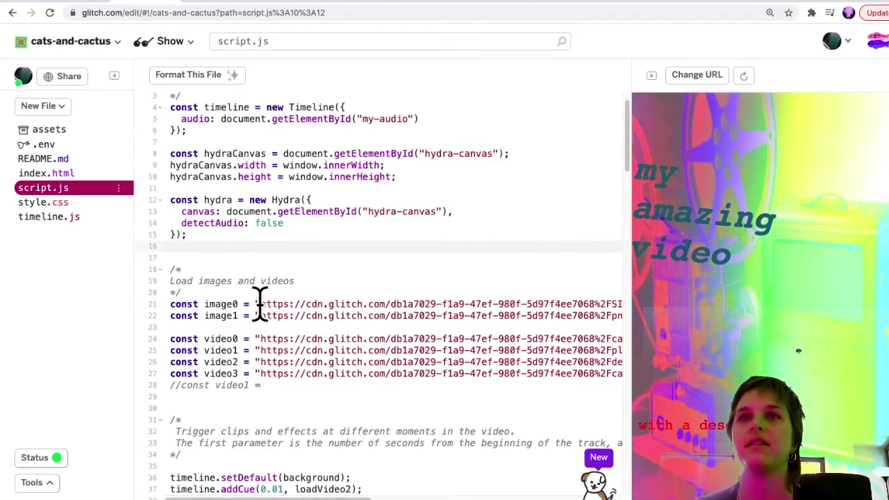
scroll(264, 309, "up", 1)
scroll(266, 311, "down", 5)
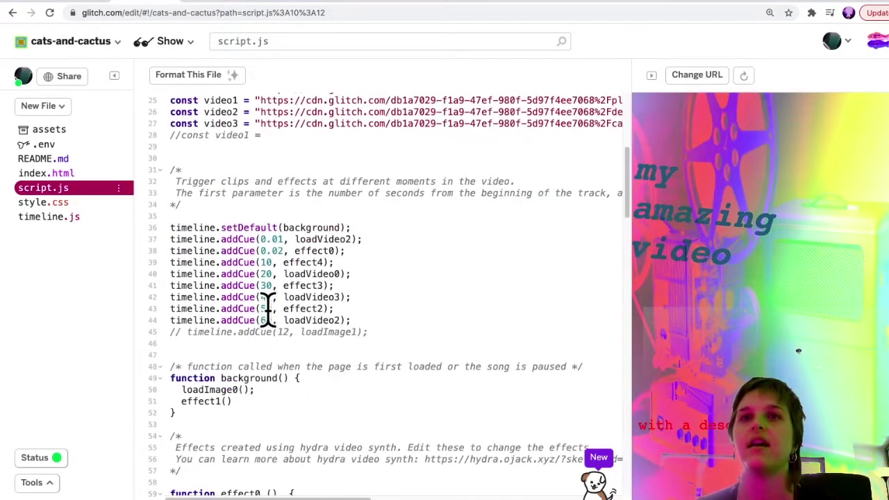
scroll(269, 309, "up", 2)
scroll(268, 309, "up", 1)
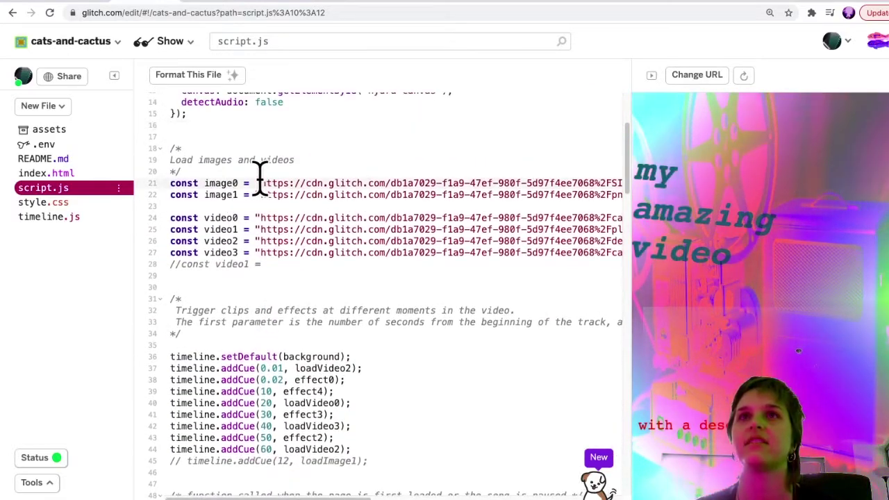
mouse_move(260, 183)
left_mouse_down()
mouse_move(551, 179)
mouse_move(637, 147)
mouse_move(633, 185)
left_mouse_up()
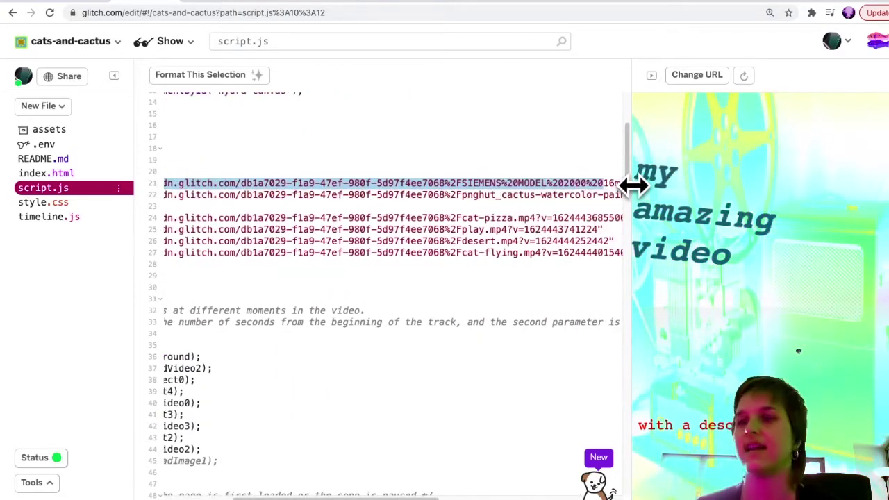
key("BackSpace")
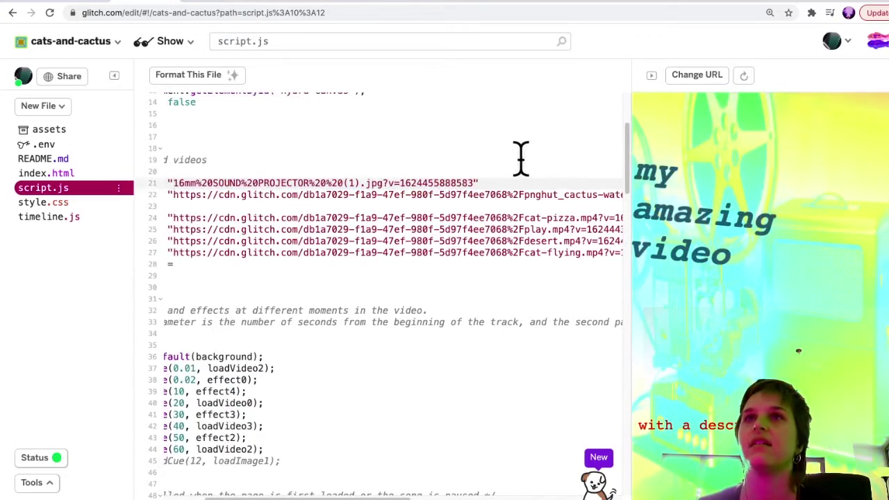
Step: Replace the remaining image0 URL with the pasted cactus watercolor PNG link and close the quote
left_click_drag(501, 182, 351, 184)
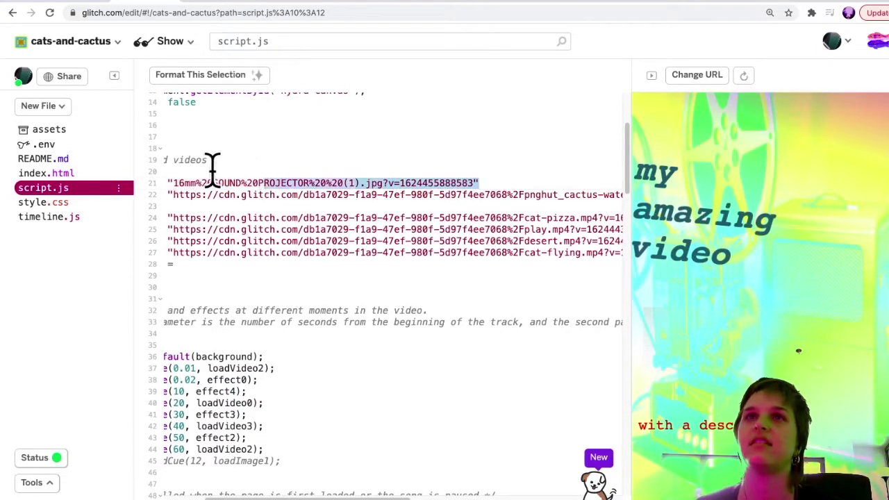
left_click_drag(204, 168, 263, 182)
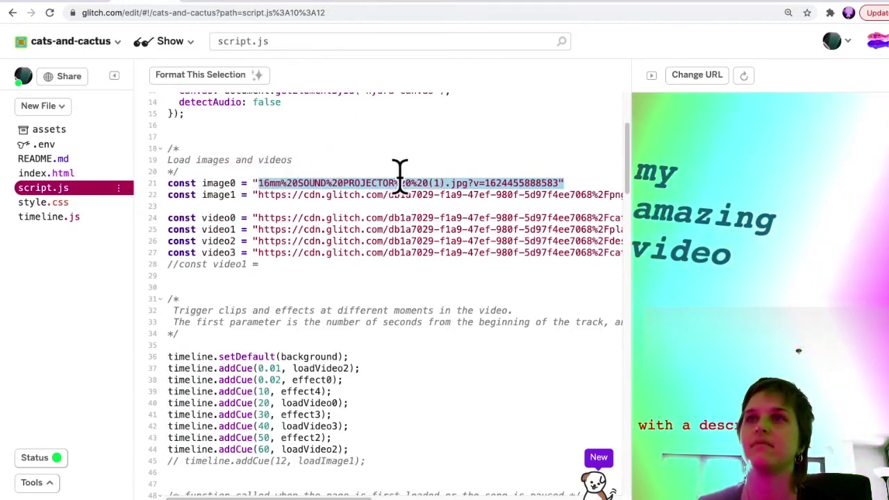
key("BackSpace")
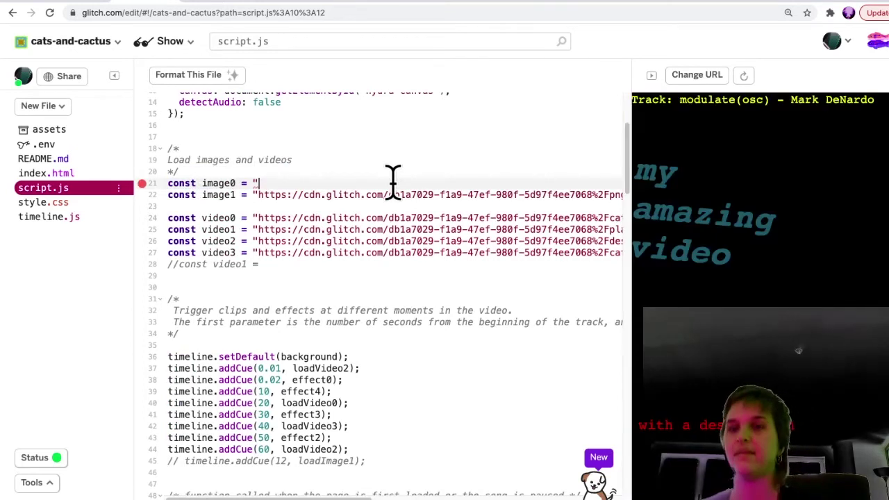
key("ctrl+v")
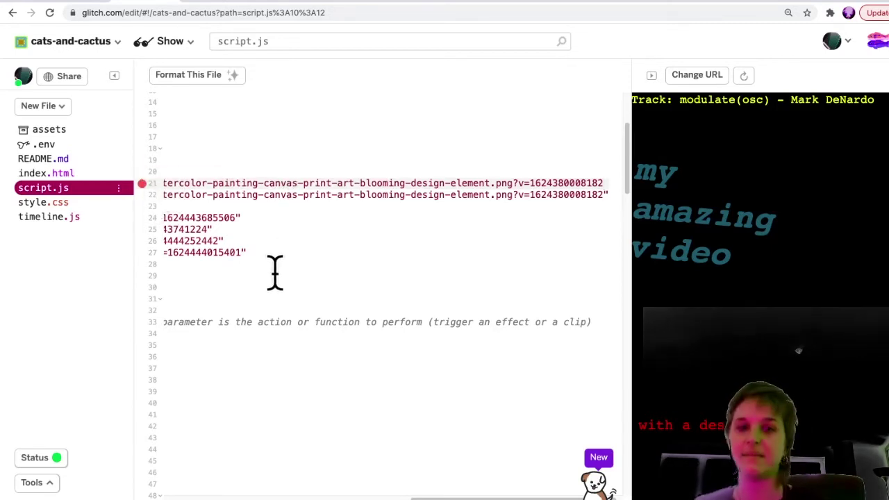
type("\"")
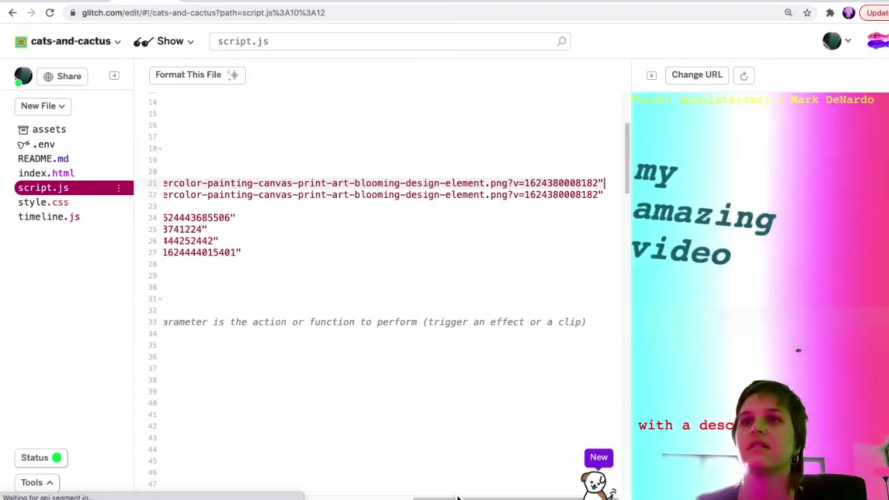
left_click_drag(457, 497, 209, 497)
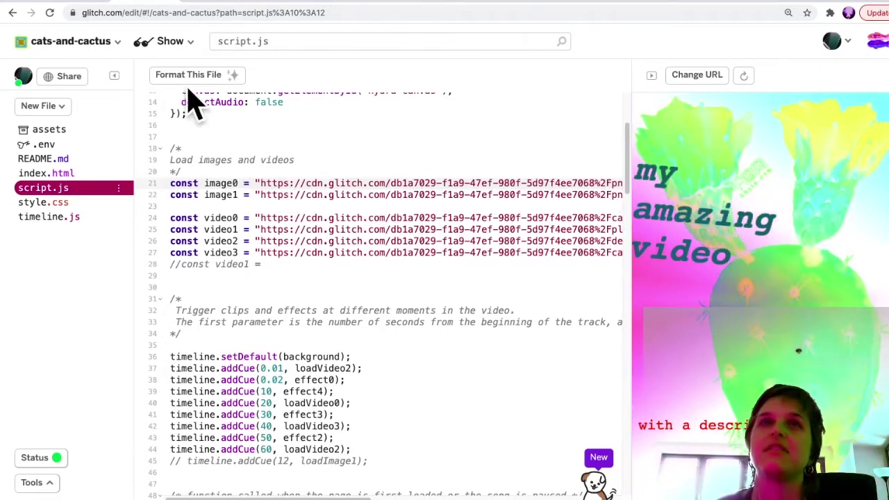
Step: Enable Wrap Text in the project's Editor Settings
left_click(93, 52)
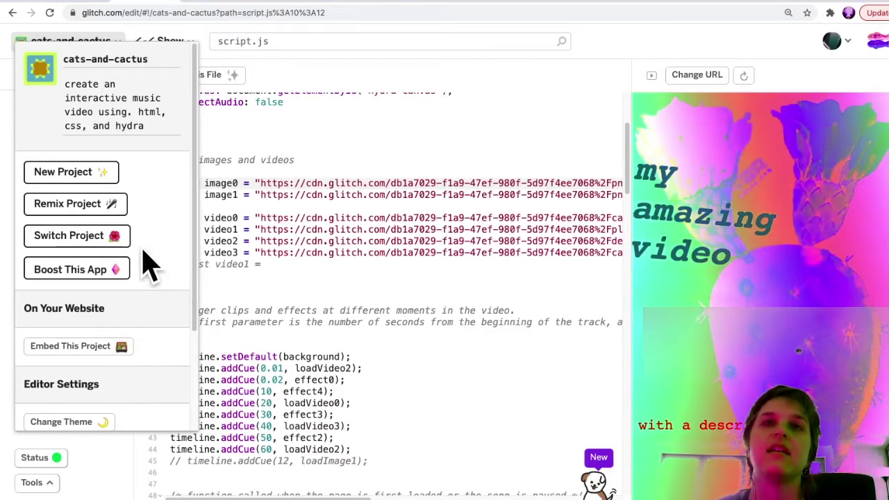
scroll(150, 264, "down", 1)
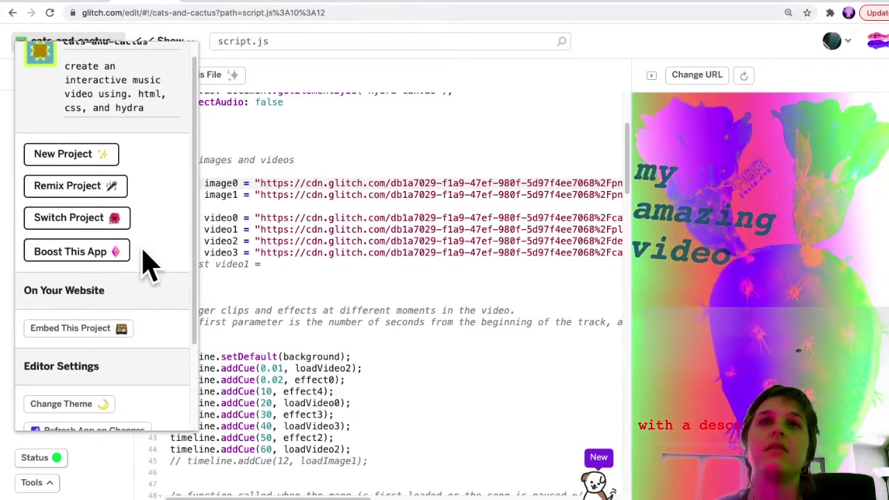
scroll(149, 263, "down", 3)
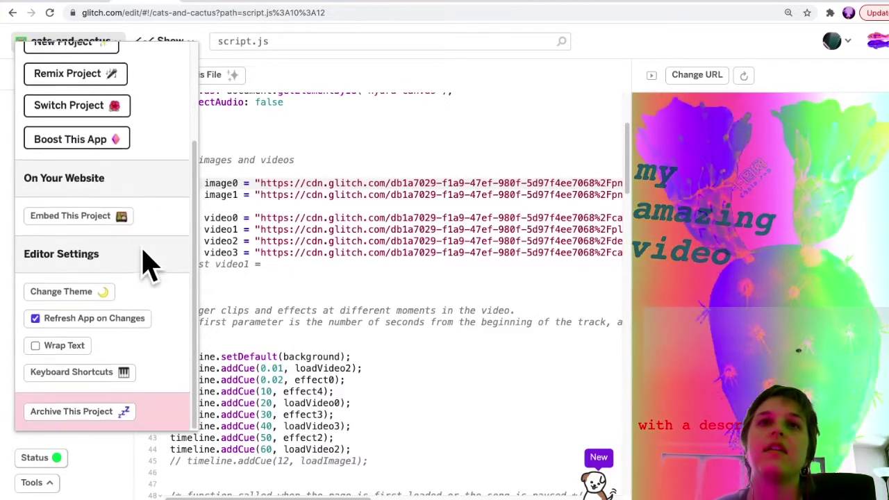
left_click(37, 346)
left_click(330, 255)
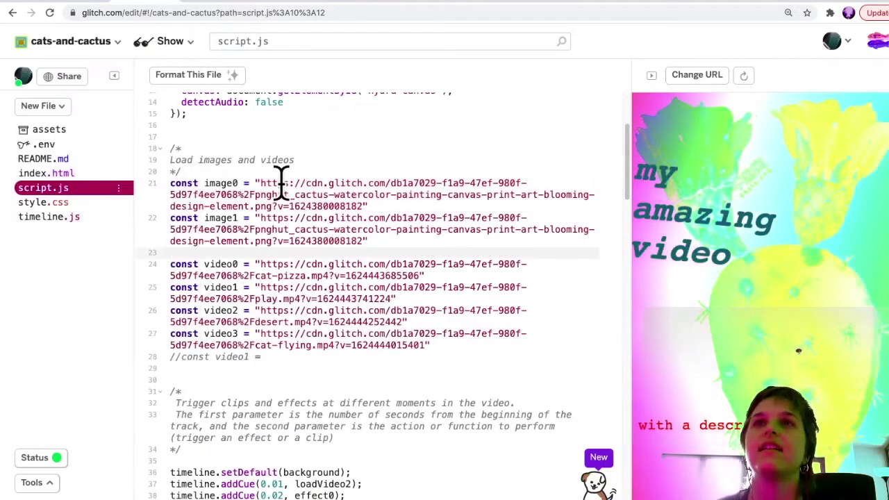
Step: Highlight the wrapped image0 and image1 URLs to confirm both use the cactus PNG
left_click_drag(257, 174, 358, 207)
left_click(358, 207)
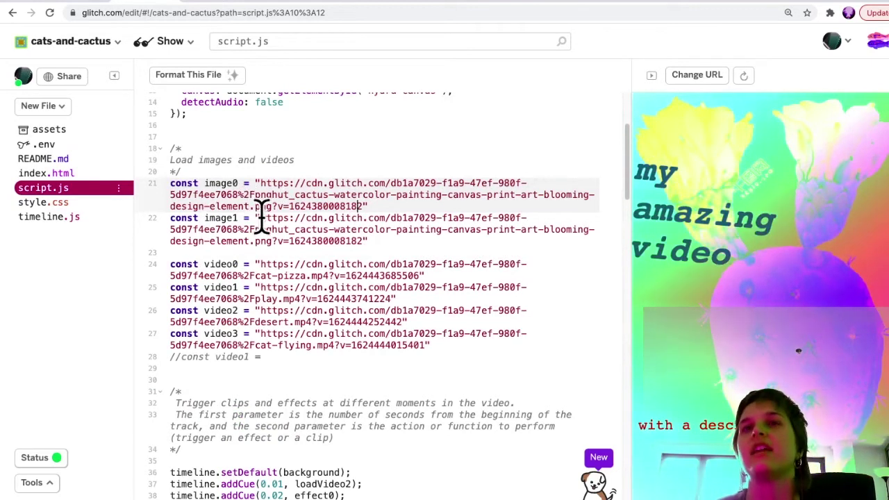
left_click_drag(261, 218, 355, 241)
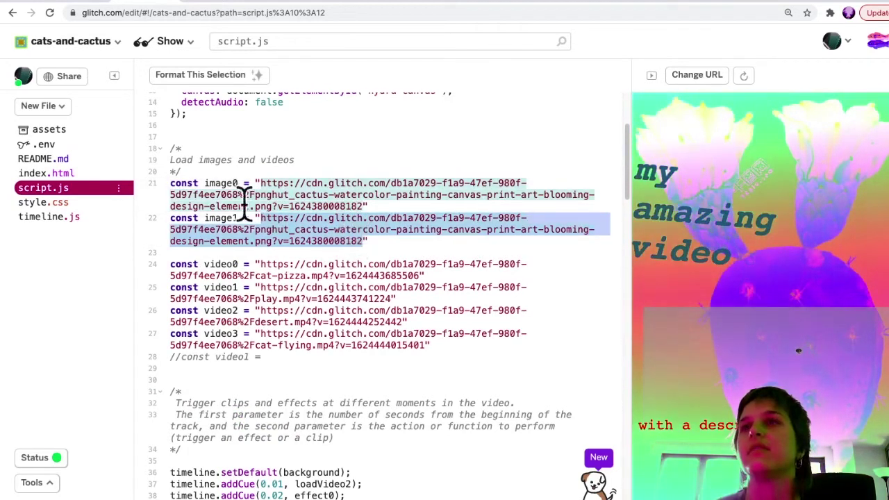
left_click(315, 258)
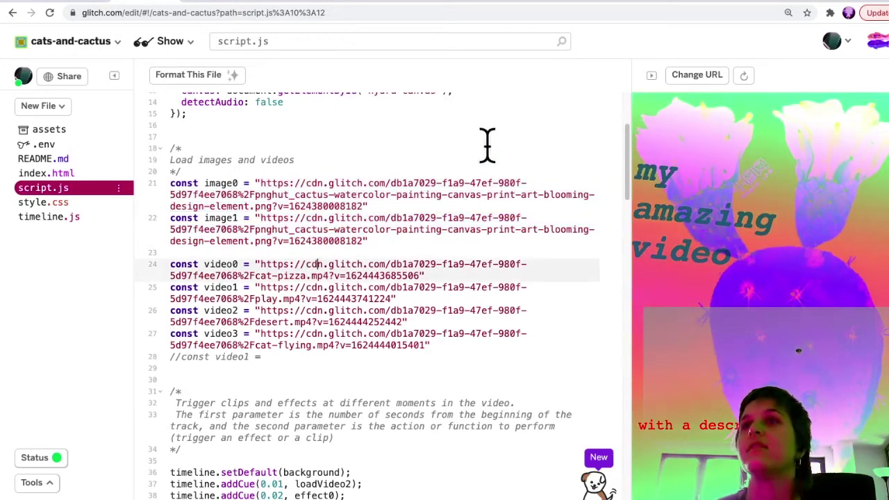
scroll(467, 161, "down", 1)
scroll(517, 137, "down", 3)
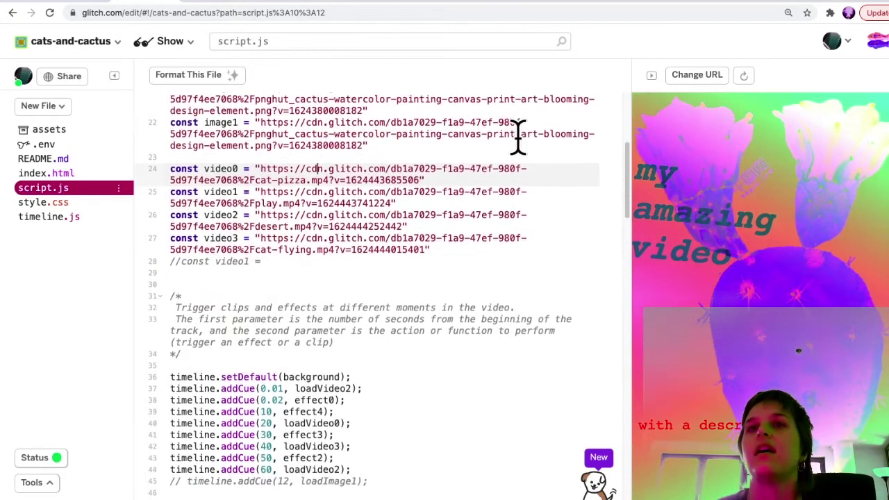
scroll(518, 137, "up", 5)
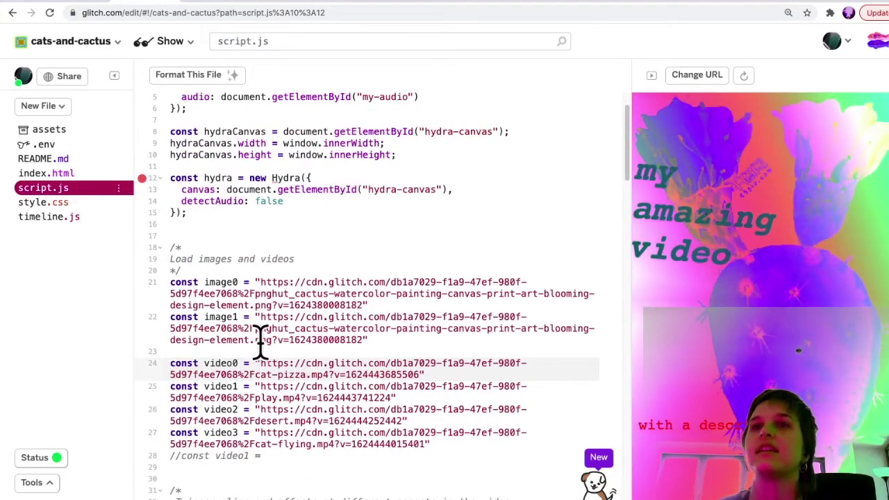
scroll(268, 355, "down", 2)
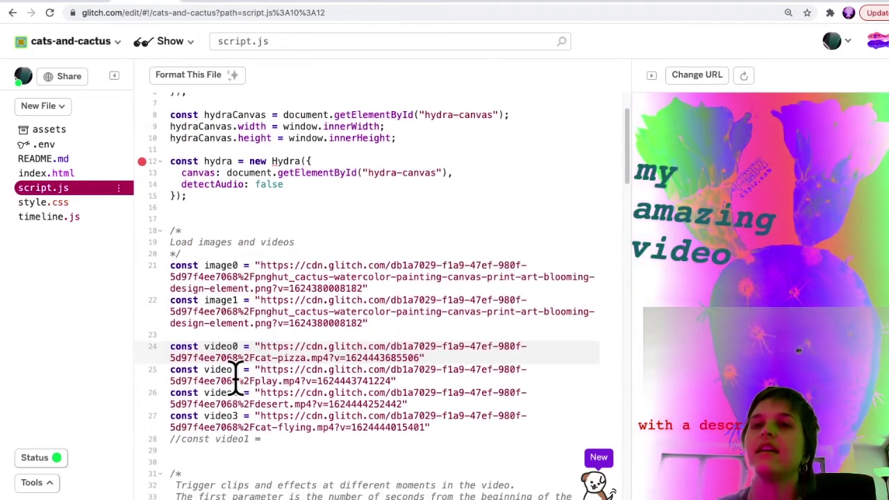
scroll(253, 400, "down", 3)
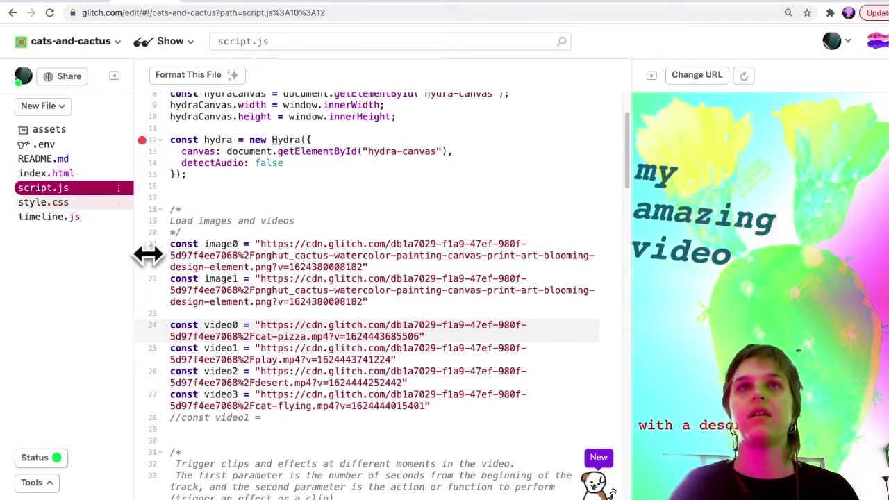
scroll(327, 358, "down", 1)
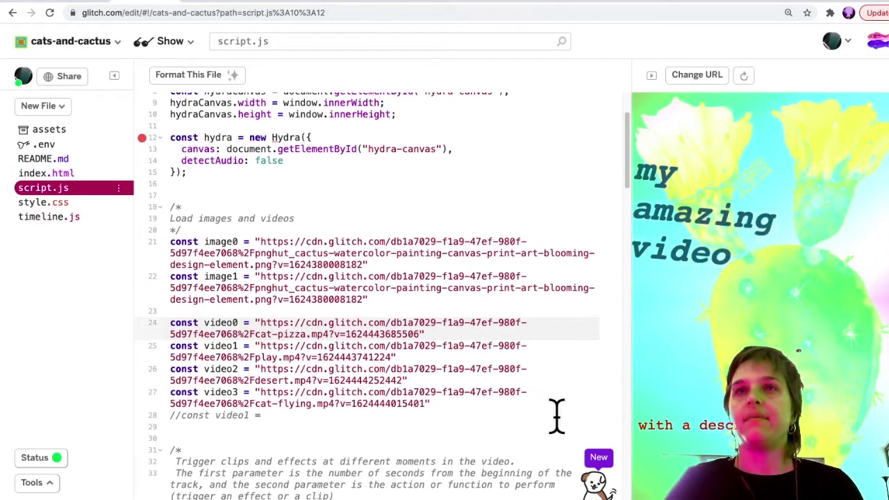
scroll(557, 416, "down", 1)
scroll(492, 301, "down", 2)
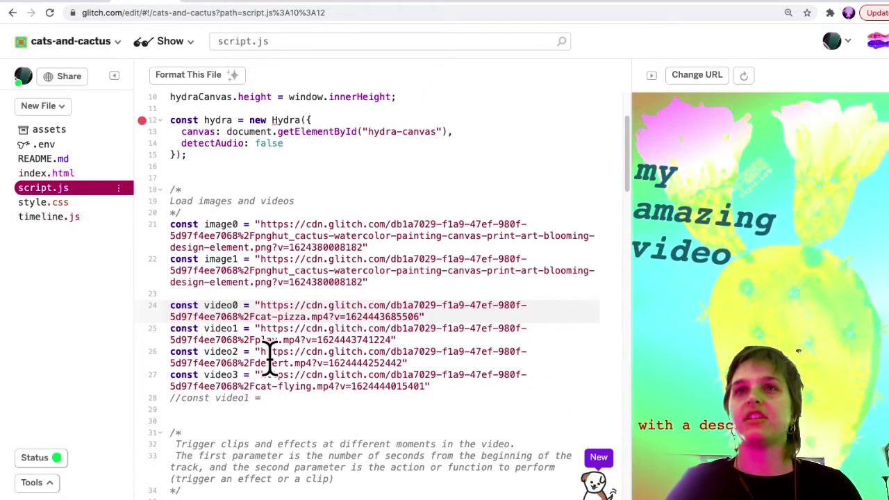
scroll(270, 358, "down", 1)
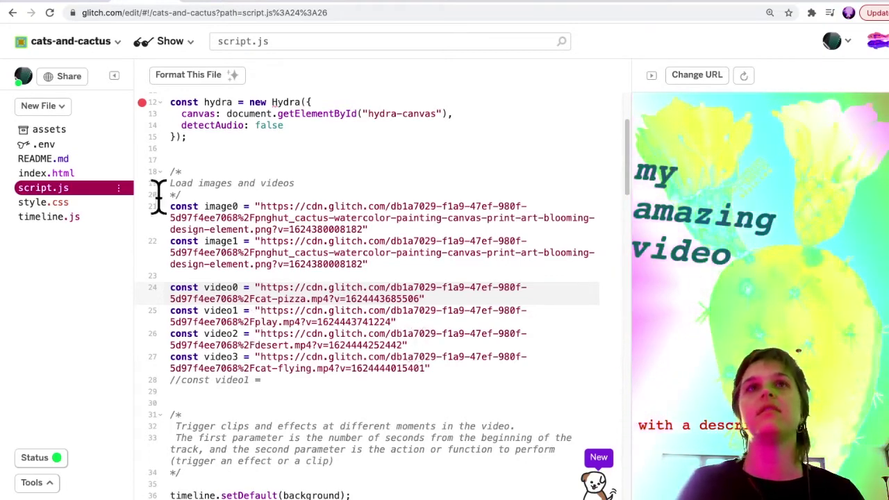
Step: Copy the cactus.mp4 asset's CDN link from the assets gallery and return to script.js
left_click(45, 133)
scroll(373, 240, "down", 3)
scroll(373, 241, "down", 1)
scroll(373, 241, "up", 2)
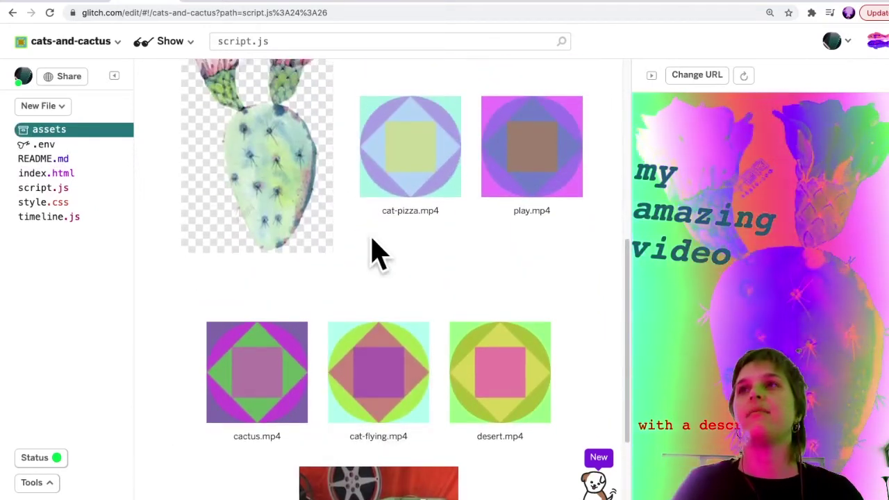
scroll(373, 252, "down", 1)
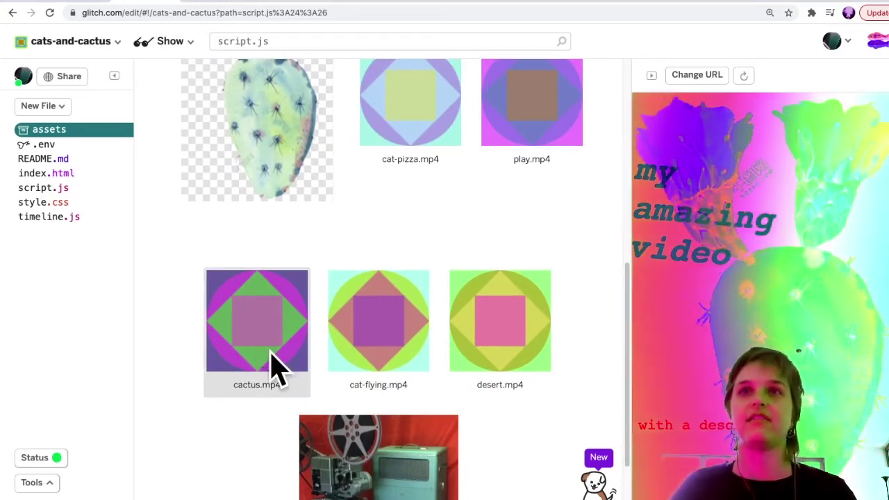
left_click(276, 368)
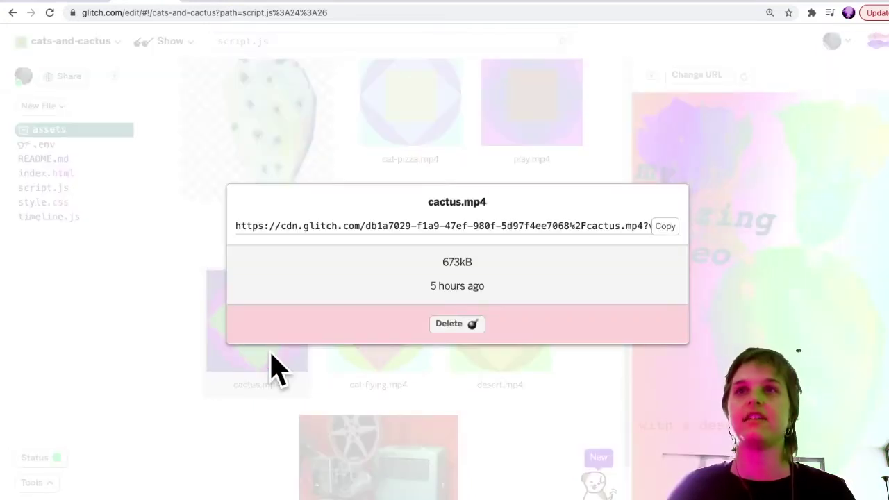
left_click(663, 227)
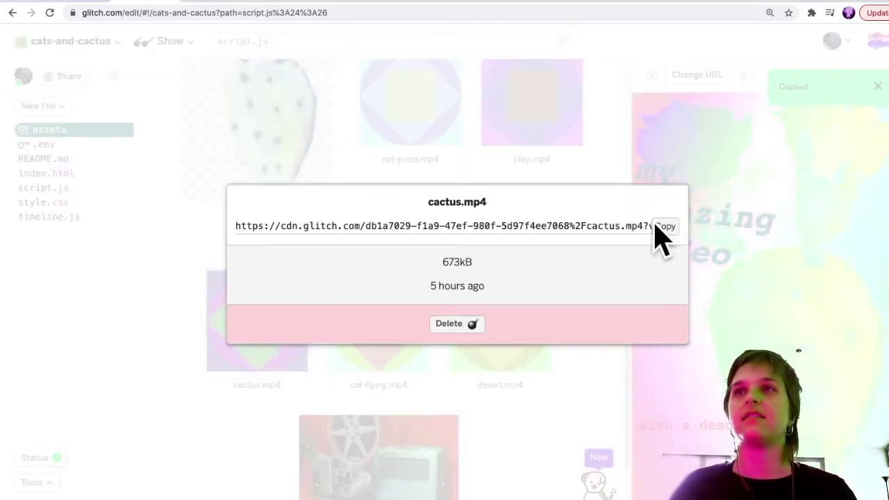
left_click(359, 155)
left_click(70, 189)
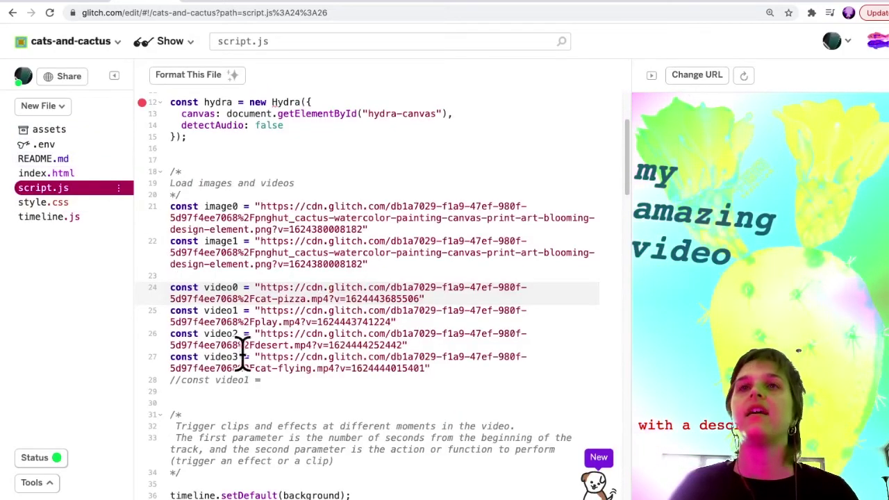
Step: Replace video2's desert.mp4 URL on line 26 with the copied cactus.mp4 link
left_click_drag(261, 333, 385, 345)
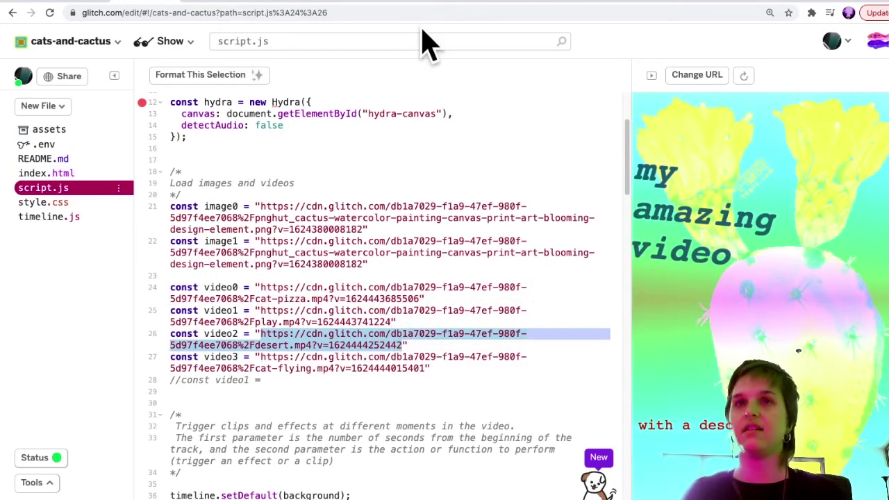
key("BackSpace")
key("ctrl+v")
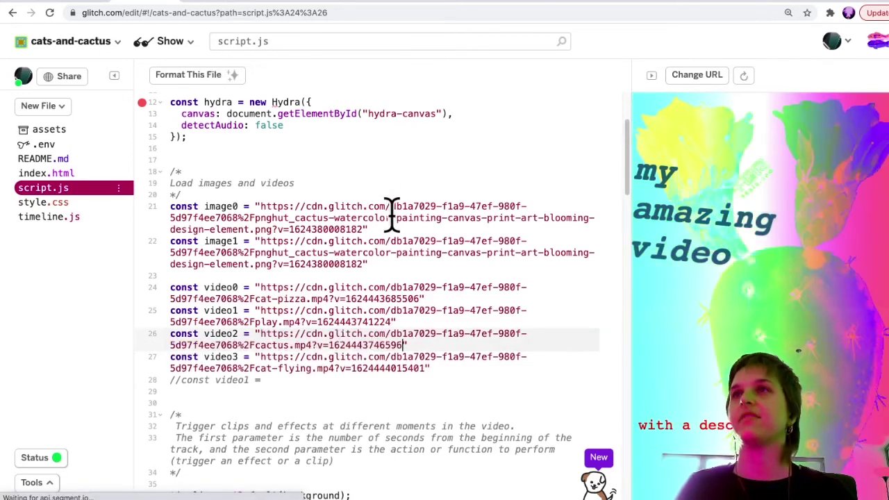
left_click(393, 217)
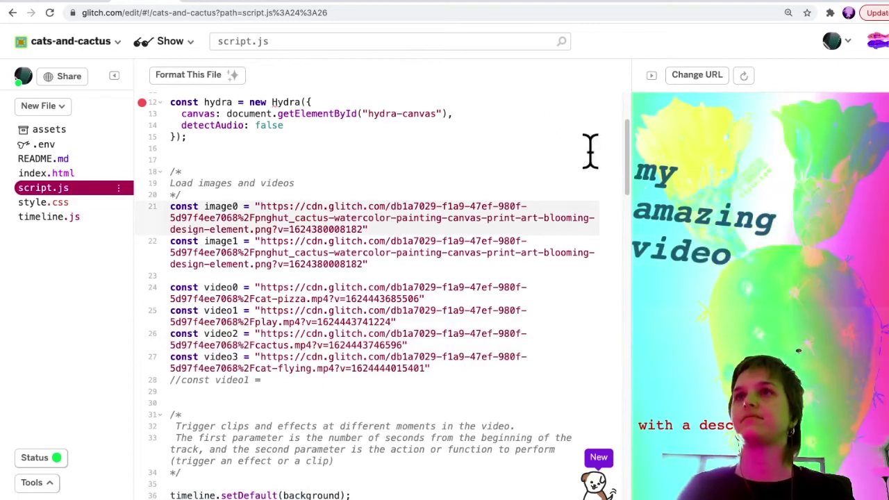